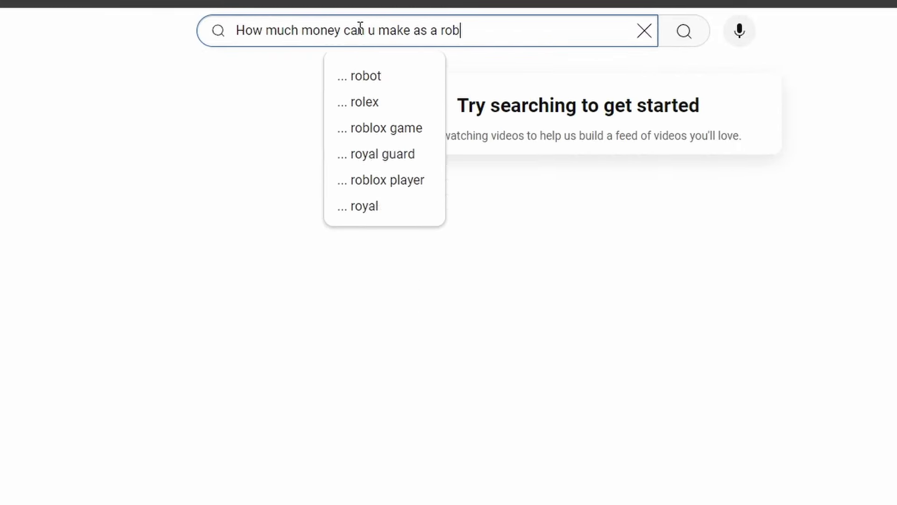
- Search YouTube for "How much money can u make as a roblox developer"
{"action": "type", "text": "lox developer"}
{"action": "key", "text": "Return"}
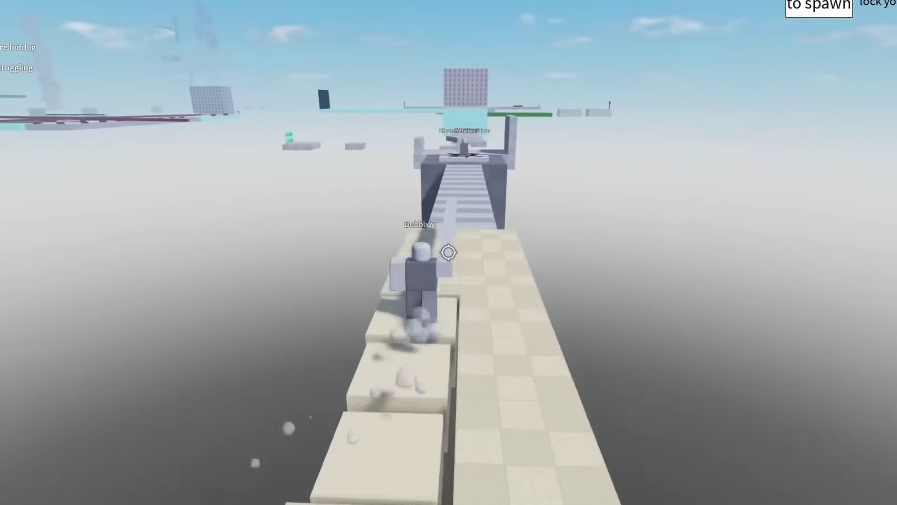
{"action": "key", "text": "w"}
{"action": "key", "text": "w"}
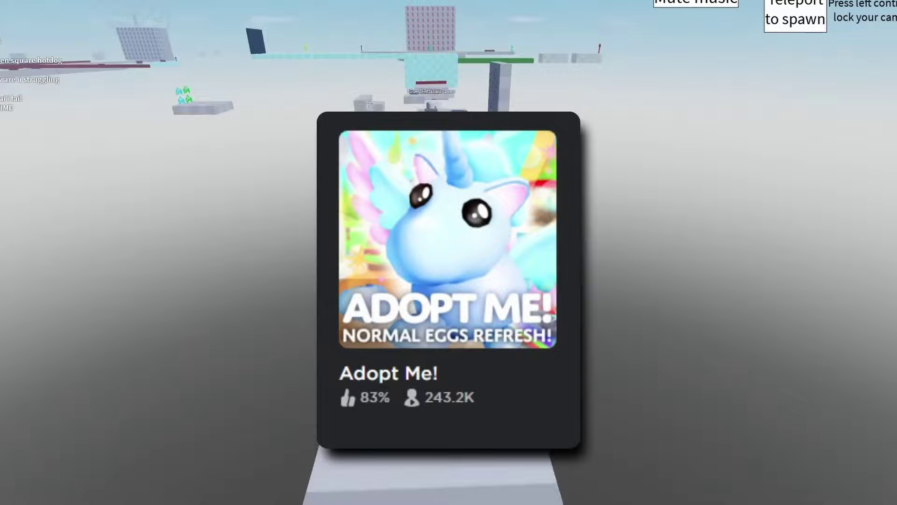
{"action": "key", "text": "w"}
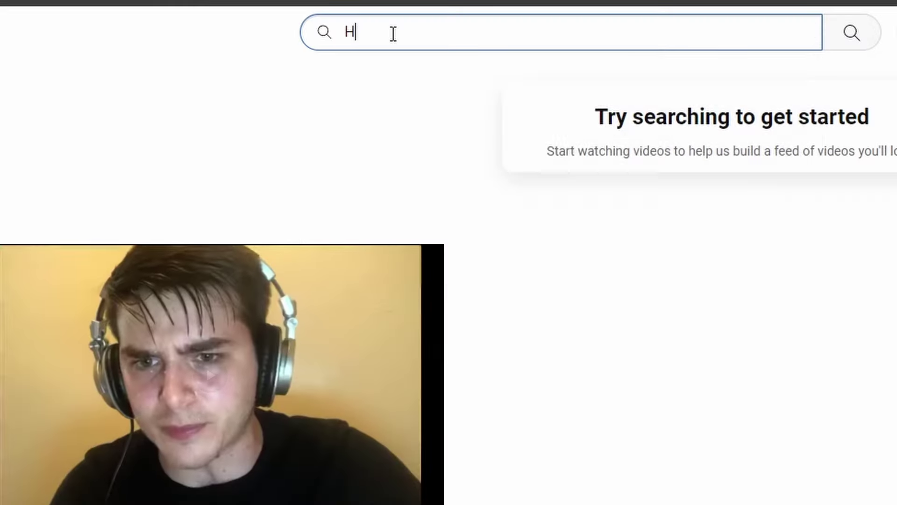
- Search YouTube for "How to become a roblox developer"
{"action": "type", "text": "ow to become a roblox de"}
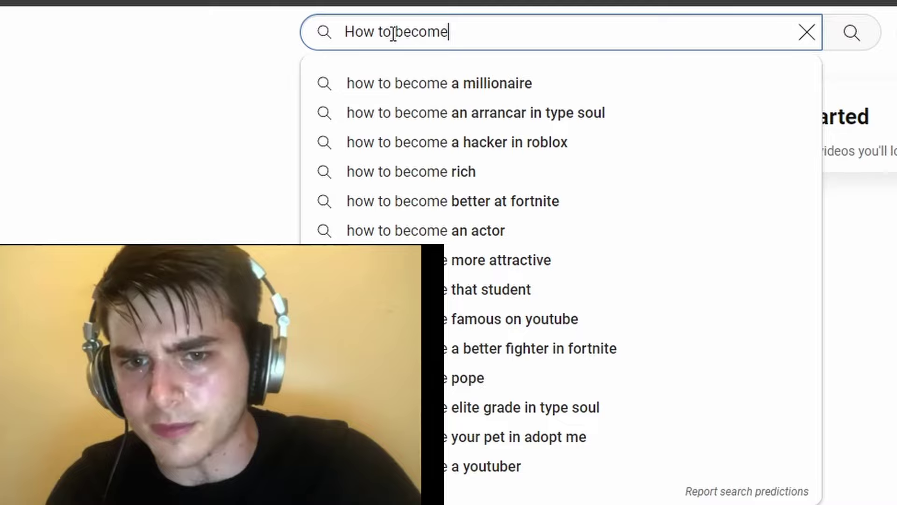
{"action": "type", "text": "veloper"}
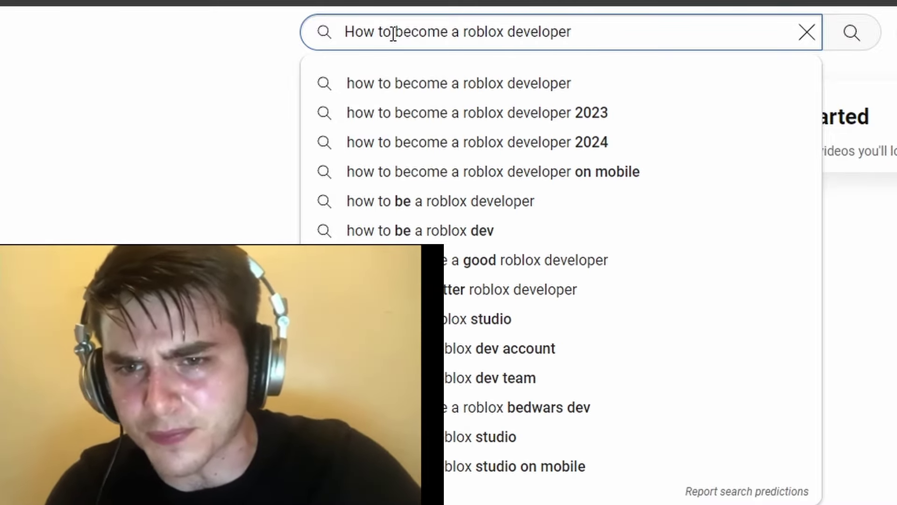
{"action": "key", "text": "Return"}
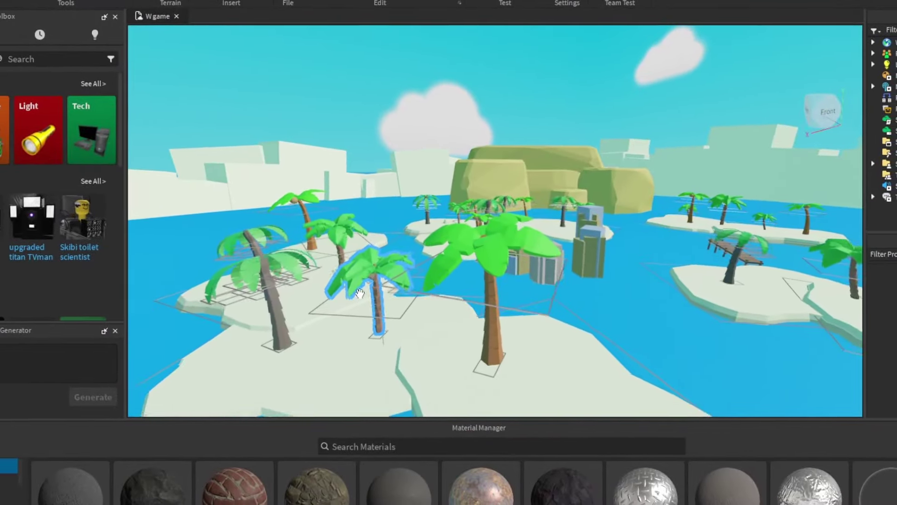
- In Roblox Studio, examine the W game map's palm trees and sand islands from close up and from below
{"action": "right_click_drag", "start_coordinate": [443, 299], "coordinate": [445, 299]}
{"action": "scroll", "coordinate": [445, 298], "scroll_direction": "up", "scroll_amount": 3}
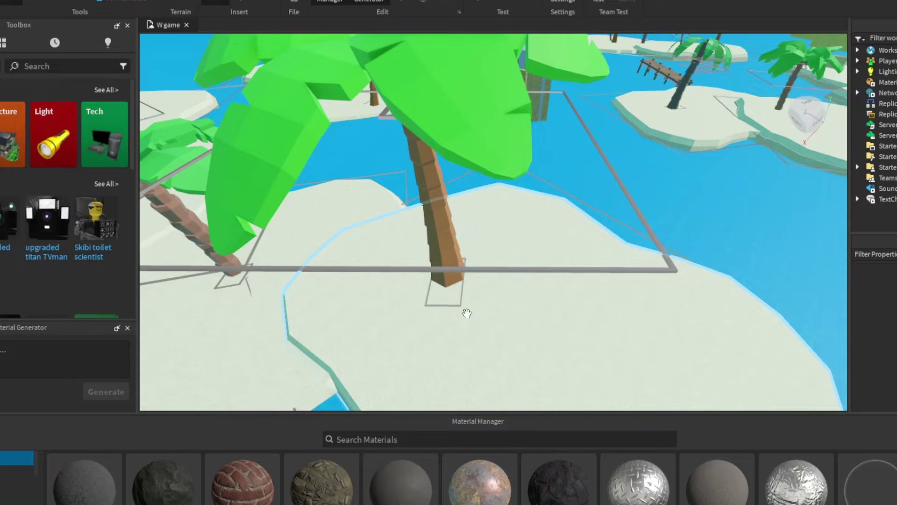
{"action": "key", "text": "d"}
{"action": "key", "text": "w"}
{"action": "right_click_drag", "start_coordinate": [427, 252], "coordinate": [425, 250]}
{"action": "key", "text": "w"}
{"action": "key", "text": "a"}
{"action": "right_click_drag", "start_coordinate": [587, 282], "coordinate": [588, 283]}
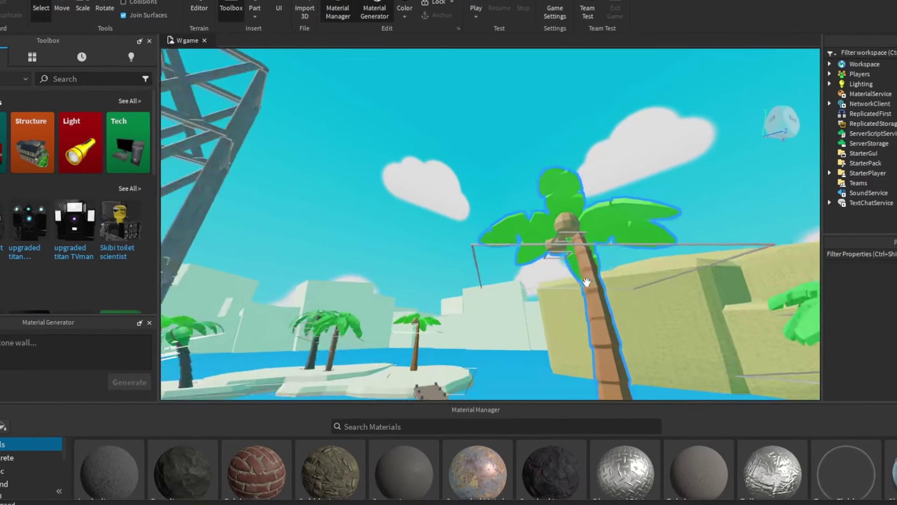
{"action": "key", "text": "w"}
{"action": "right_click_drag", "start_coordinate": [507, 289], "coordinate": [454, 277]}
{"action": "key", "text": "w"}
{"action": "scroll", "coordinate": [453, 276], "scroll_direction": "up", "scroll_amount": 5}
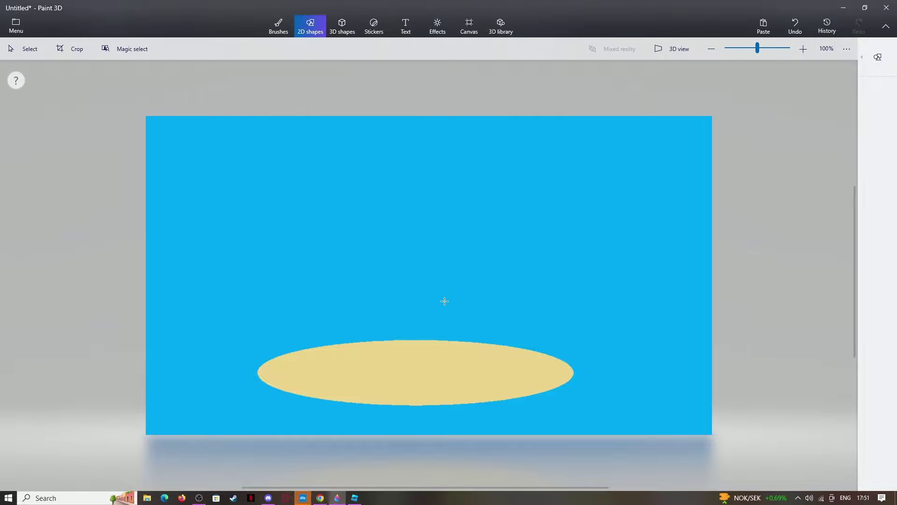
- In Paint 3D, draw a black-outlined dark grey rectangle standing on the sand ellipse and a black upward marker stroke beside it
{"action": "left_click_drag", "start_coordinate": [361, 166], "coordinate": [471, 354]}
{"action": "left_click", "coordinate": [279, 28]}
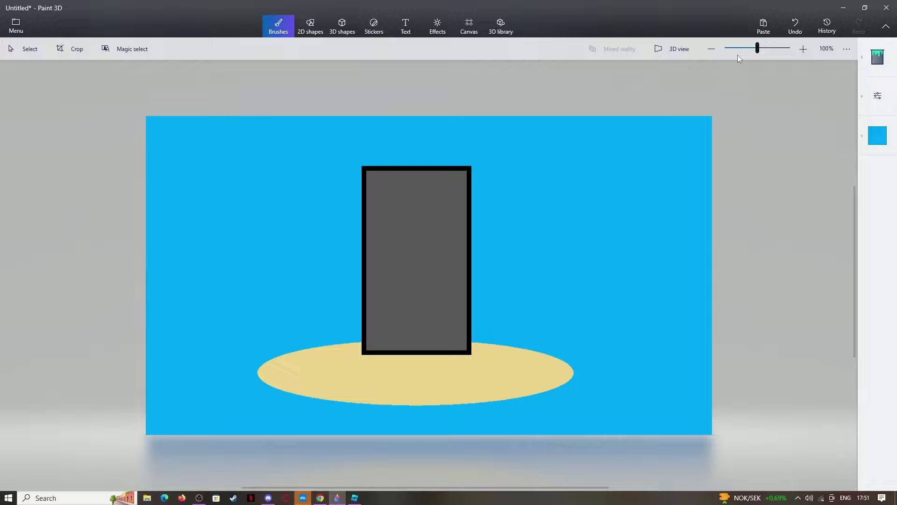
{"action": "left_click", "coordinate": [877, 58]}
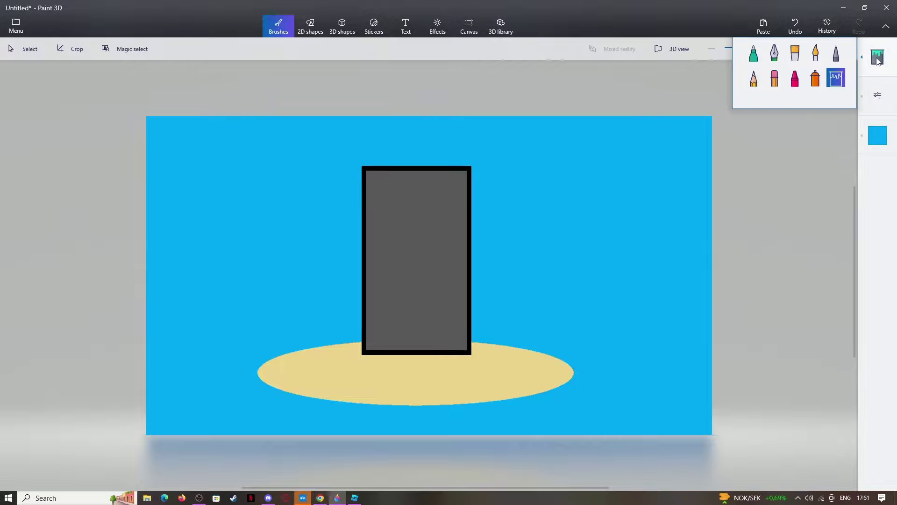
{"action": "left_click", "coordinate": [884, 137]}
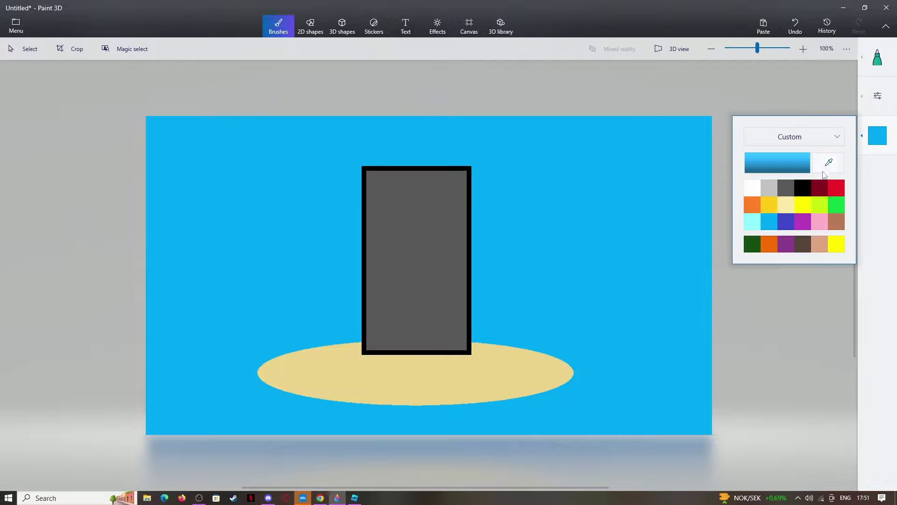
{"action": "left_click", "coordinate": [510, 353]}
{"action": "left_click_drag", "start_coordinate": [508, 355], "coordinate": [512, 299]}
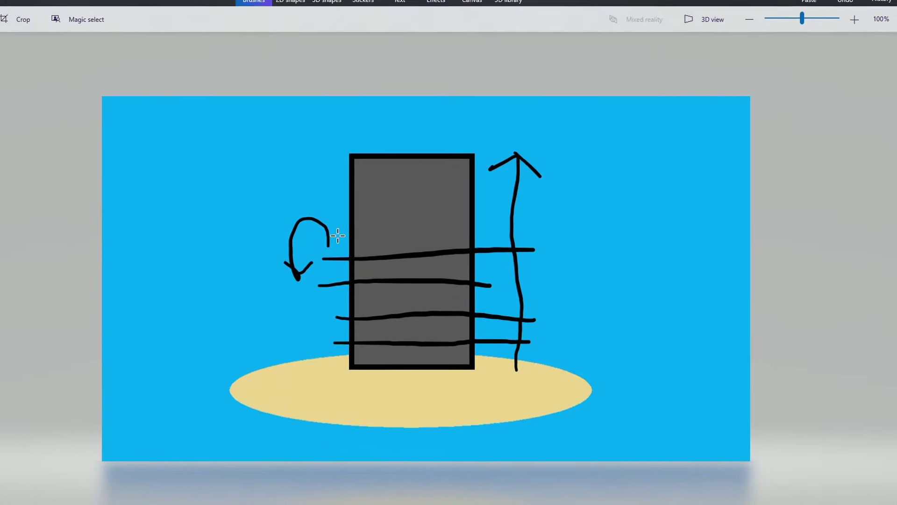
- Draw another horizontal marker line across the grey tower and an arrow pointing down at the edge of the sand ellipse
{"action": "left_click_drag", "start_coordinate": [351, 238], "coordinate": [488, 233]}
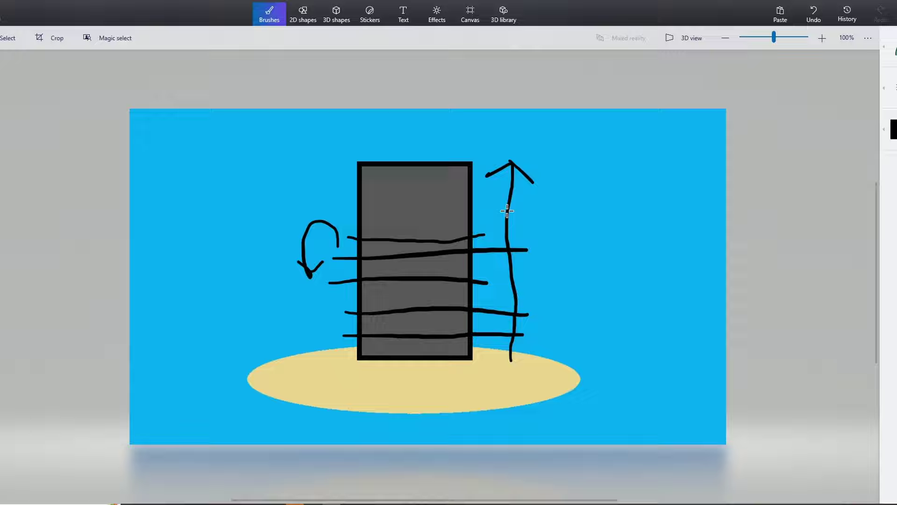
{"action": "left_click_drag", "start_coordinate": [220, 298], "coordinate": [268, 362]}
{"action": "left_click_drag", "start_coordinate": [269, 289], "coordinate": [268, 362]}
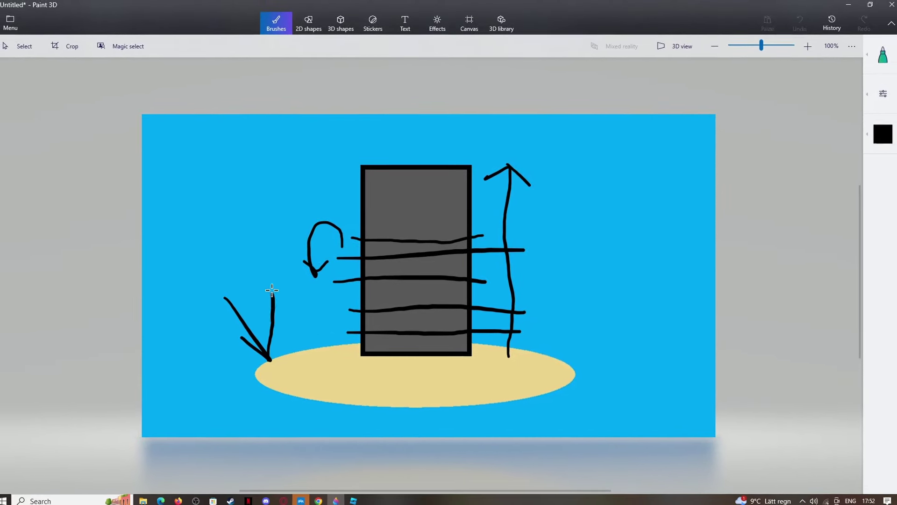
{"action": "mouse_move", "coordinate": [393, 151]}
{"action": "left_mouse_down"}
{"action": "mouse_move", "coordinate": [420, 359]}
{"action": "mouse_move", "coordinate": [397, 138]}
{"action": "mouse_move", "coordinate": [365, 135]}
{"action": "left_mouse_up"}
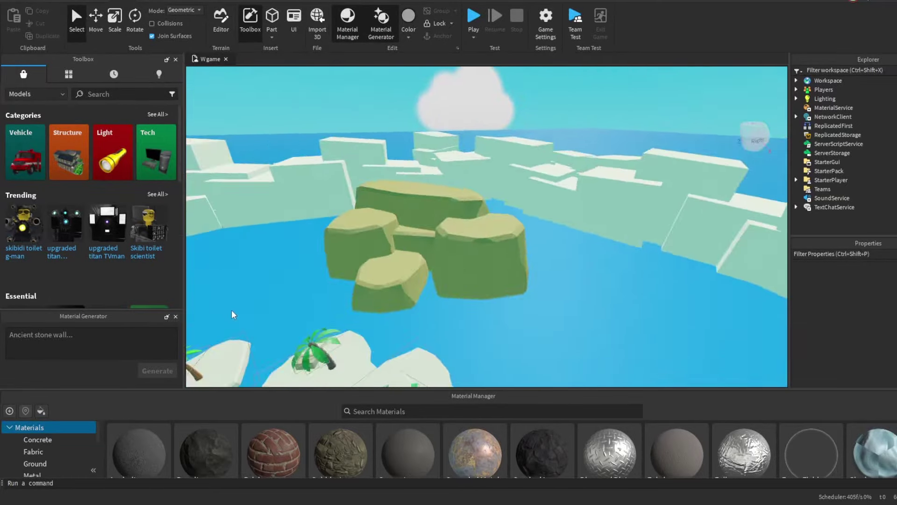
- In Roblox Studio, examine the island map's layout, including its rocks, bridges and palm trees
{"action": "right_click_drag", "start_coordinate": [231, 309], "coordinate": [342, 301]}
{"action": "scroll", "coordinate": [333, 297], "scroll_direction": "down", "scroll_amount": 10}
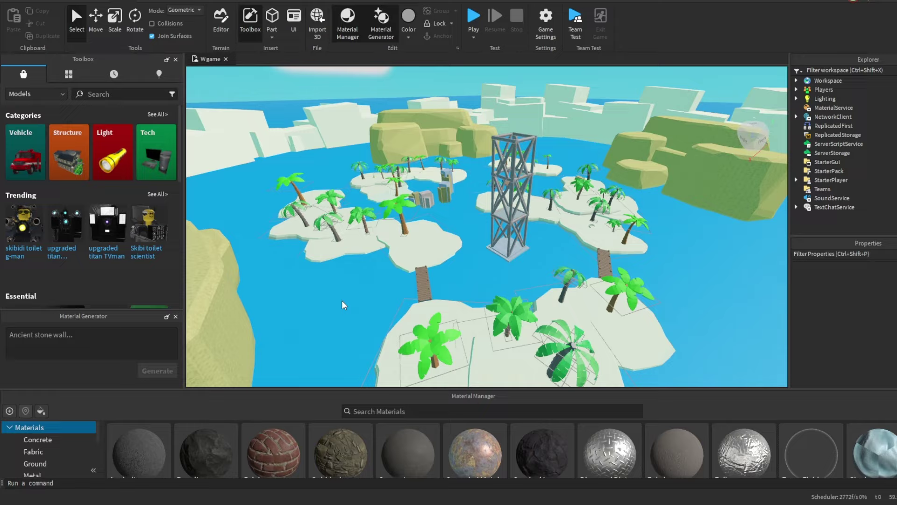
{"action": "scroll", "coordinate": [344, 304], "scroll_direction": "up", "scroll_amount": 5}
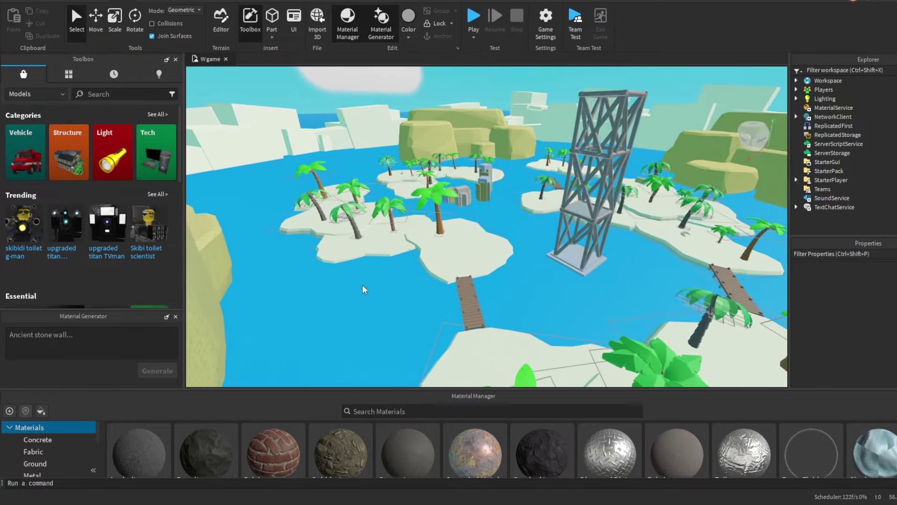
{"action": "scroll", "coordinate": [374, 287], "scroll_direction": "up", "scroll_amount": 5}
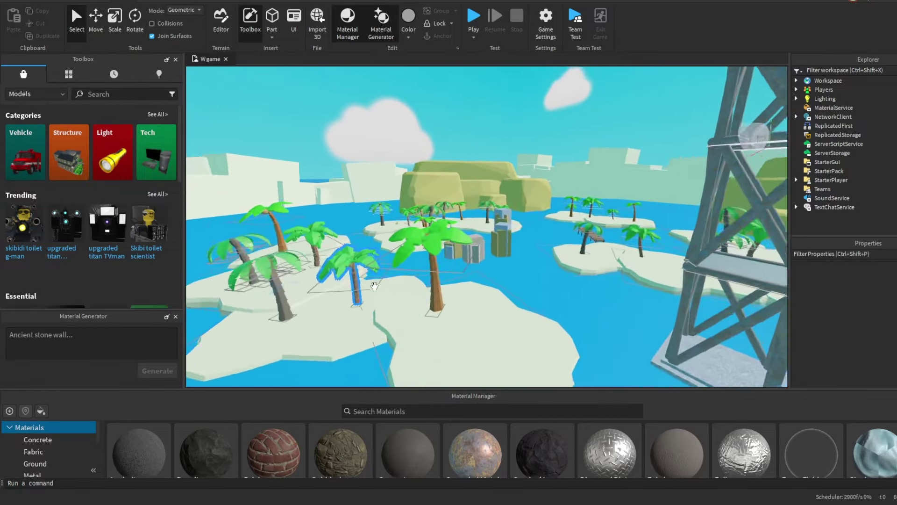
{"action": "right_click_drag", "start_coordinate": [374, 286], "coordinate": [375, 287]}
{"action": "scroll", "coordinate": [445, 292], "scroll_direction": "up", "scroll_amount": 6}
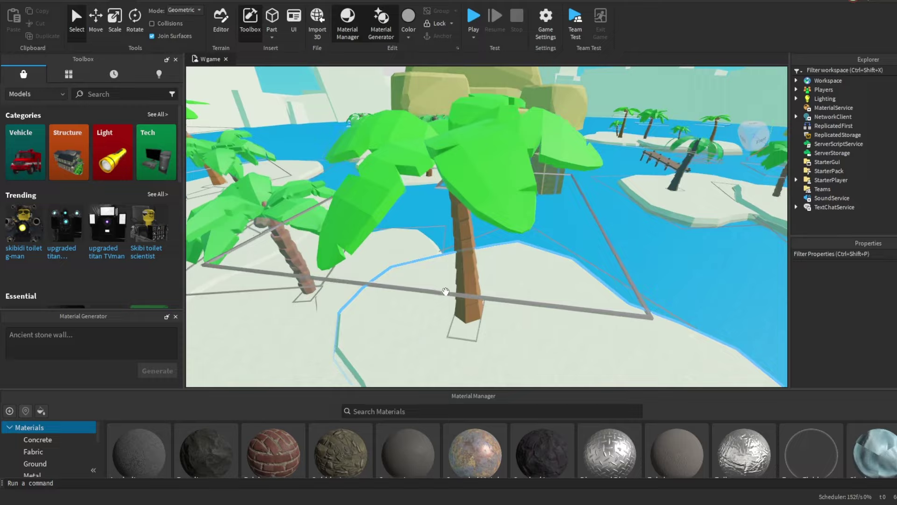
{"action": "scroll", "coordinate": [483, 256], "scroll_direction": "up", "scroll_amount": 4}
{"action": "right_click_drag", "start_coordinate": [487, 248], "coordinate": [501, 295]}
{"action": "scroll", "coordinate": [570, 267], "scroll_direction": "up", "scroll_amount": 4}
{"action": "key", "text": "f"}
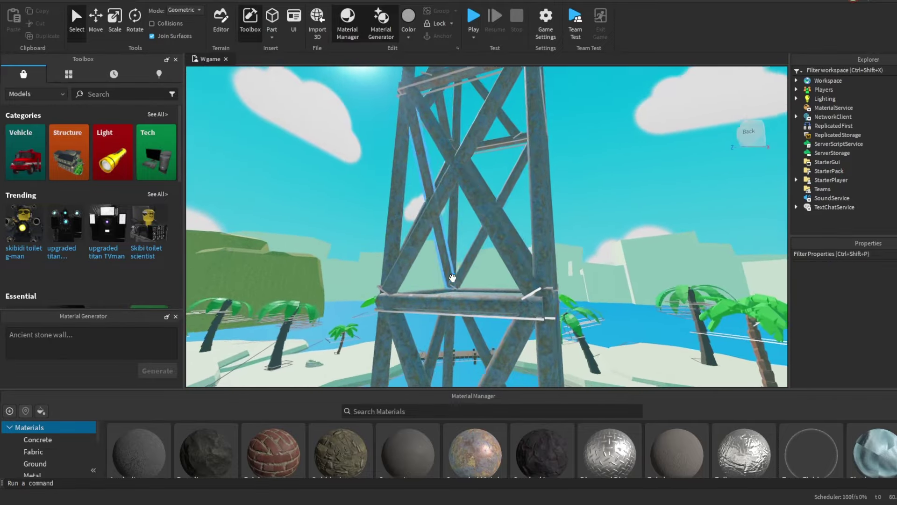
- Inspect the metal lattice tower's platform and beams up close, along with the surrounding sand islands
{"action": "scroll", "coordinate": [453, 279], "scroll_direction": "up", "scroll_amount": 6}
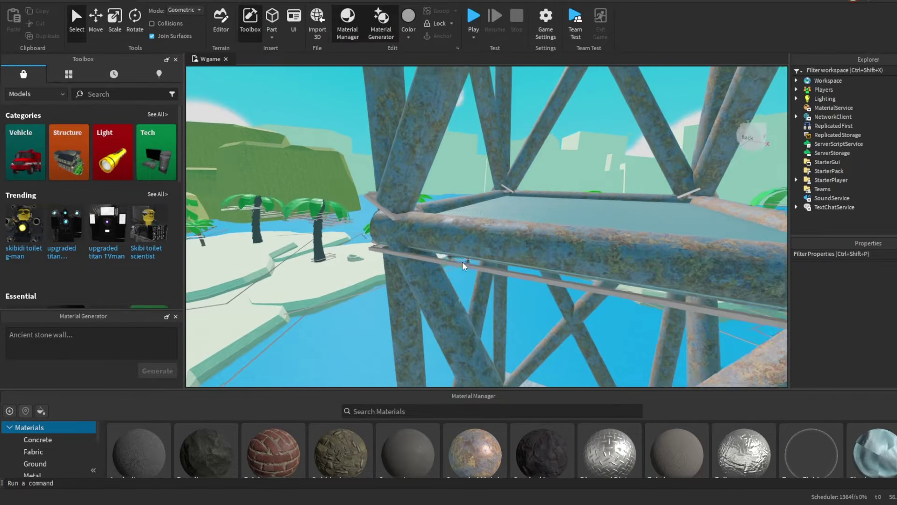
{"action": "key", "text": "w"}
{"action": "right_click_drag", "start_coordinate": [462, 266], "coordinate": [455, 262]}
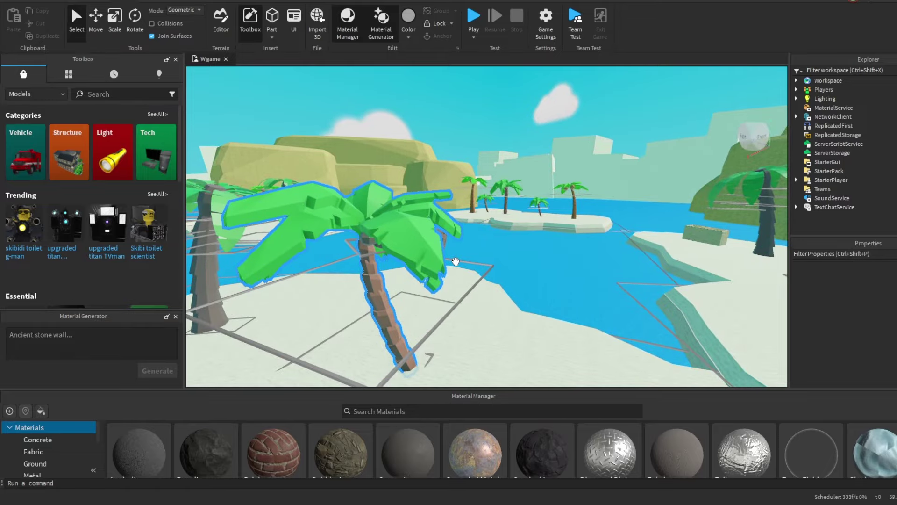
{"action": "right_click_drag", "start_coordinate": [455, 261], "coordinate": [519, 229]}
{"action": "key", "text": "s"}
{"action": "key", "text": "s"}
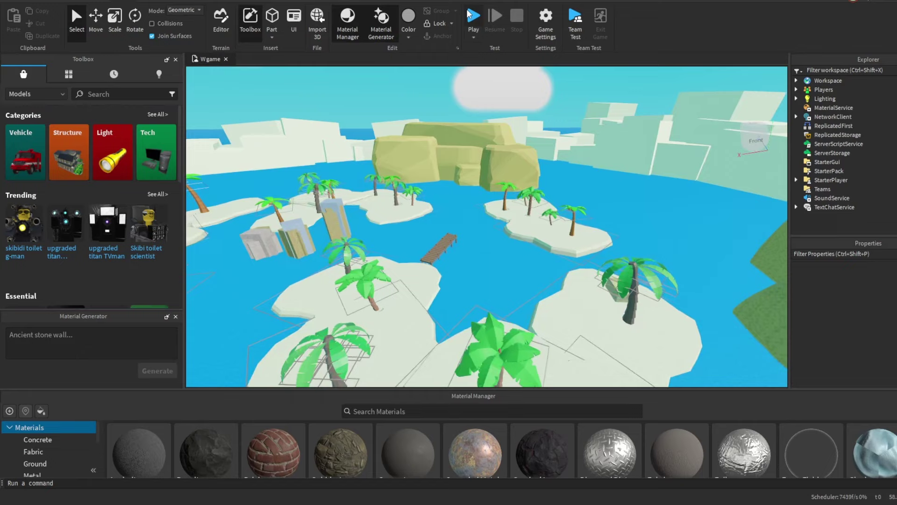
- Select the cobblestone base part under the lattice tower and look through its properties down to the Part and Assembly settings
{"action": "right_click_drag", "start_coordinate": [481, 177], "coordinate": [493, 201]}
{"action": "left_click", "coordinate": [492, 201]}
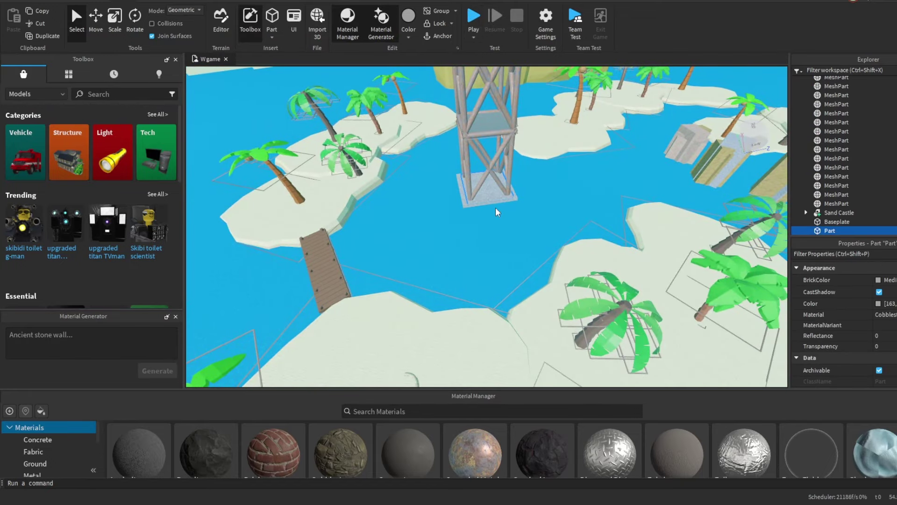
{"action": "scroll", "coordinate": [860, 308], "scroll_direction": "down", "scroll_amount": 10}
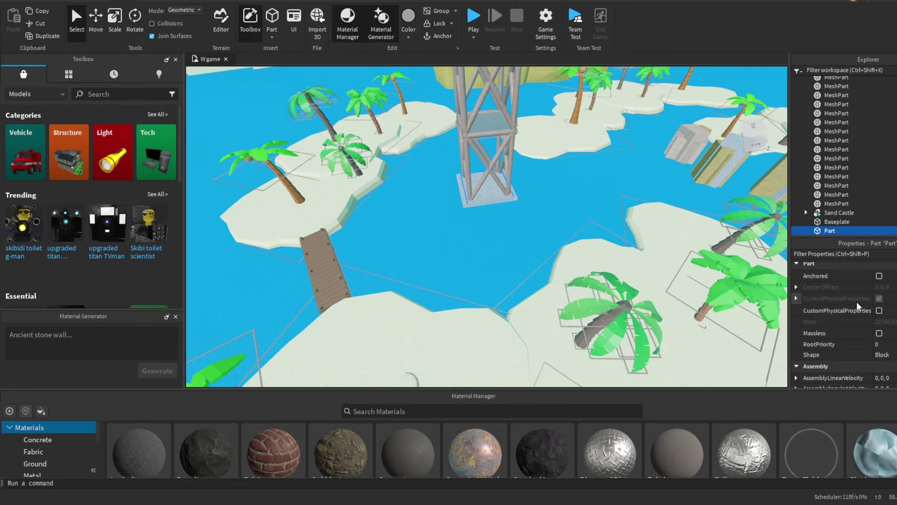
- Start a play test and move the character out of the water onto a nearby sand island
{"action": "left_click", "coordinate": [473, 18]}
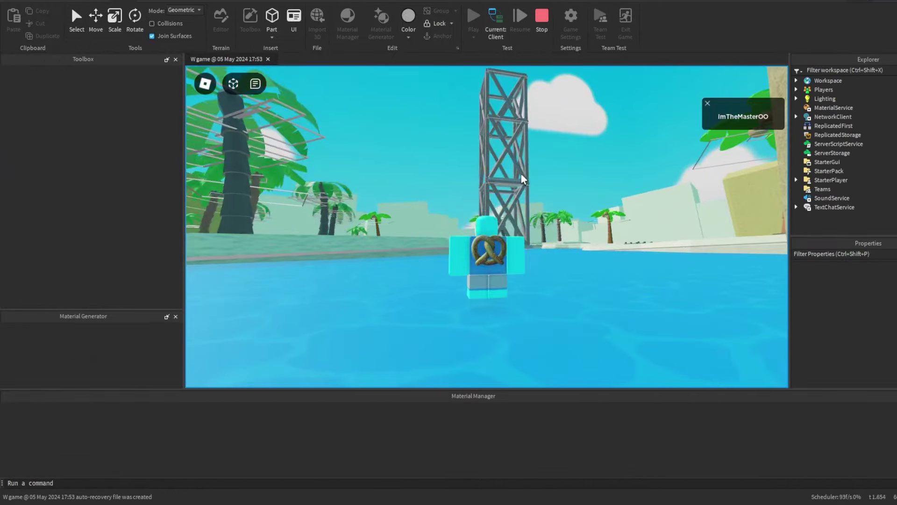
{"action": "right_click_drag", "start_coordinate": [522, 177], "coordinate": [336, 178]}
{"action": "scroll", "coordinate": [336, 178], "scroll_direction": "up", "scroll_amount": 3}
{"action": "scroll", "coordinate": [513, 185], "scroll_direction": "down", "scroll_amount": 5}
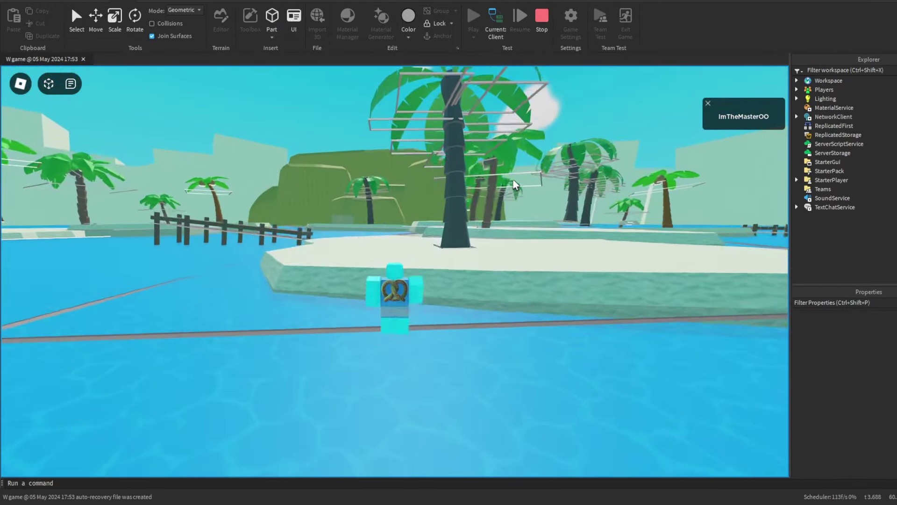
{"action": "right_click_drag", "start_coordinate": [513, 184], "coordinate": [453, 192]}
{"action": "key", "text": "w"}
{"action": "key", "text": "space"}
{"action": "key", "text": "d"}
{"action": "key", "text": "s"}
{"action": "key", "text": "w"}
{"action": "key", "text": "w"}
{"action": "key", "text": "space"}
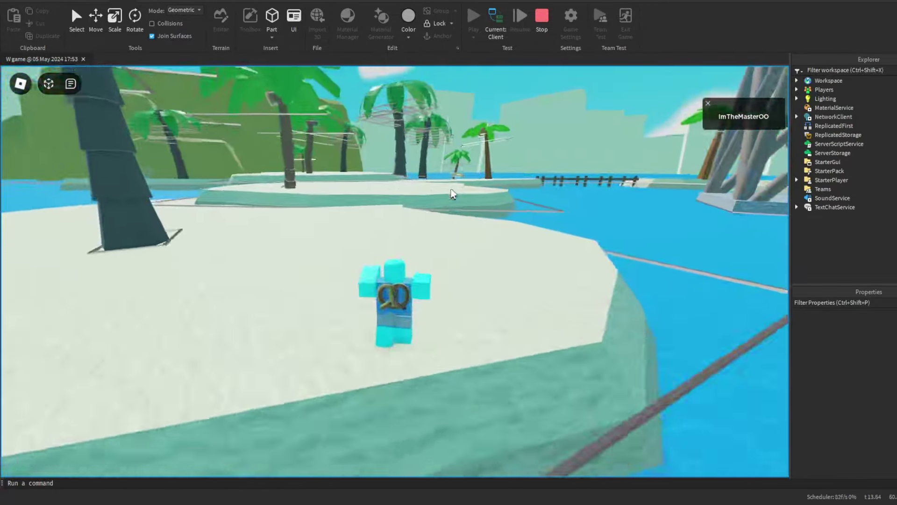
- Move the character around the island and survey the surrounding map from far away and close up
{"action": "scroll", "coordinate": [456, 192], "scroll_direction": "up", "scroll_amount": 3}
{"action": "key", "text": "d"}
{"action": "key", "text": "w"}
{"action": "right_click_drag", "start_coordinate": [429, 164], "coordinate": [370, 122]}
{"action": "scroll", "coordinate": [371, 140], "scroll_direction": "down", "scroll_amount": 10}
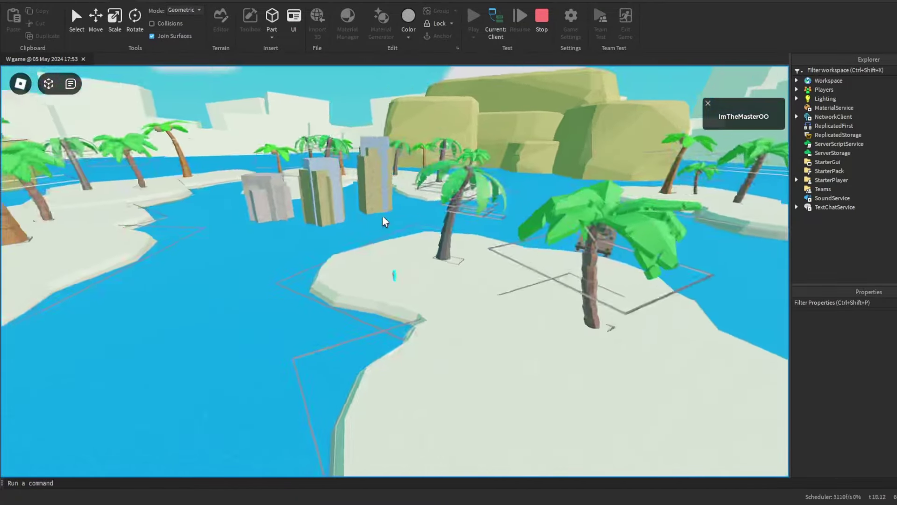
{"action": "mouse_move", "coordinate": [408, 229]}
{"action": "right_mouse_down"}
{"action": "mouse_move", "coordinate": [416, 231]}
{"action": "mouse_move", "coordinate": [404, 217]}
{"action": "right_mouse_up"}
{"action": "scroll", "coordinate": [407, 222], "scroll_direction": "up", "scroll_amount": 4}
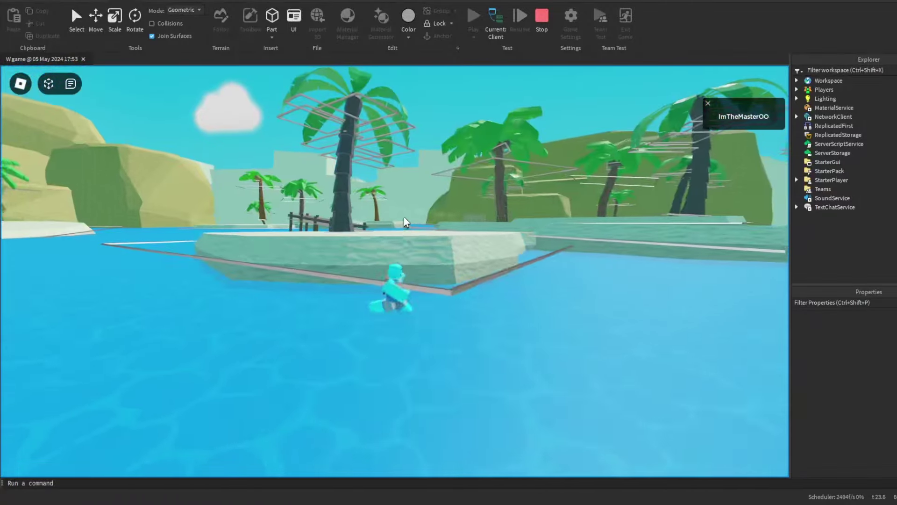
{"action": "scroll", "coordinate": [397, 215], "scroll_direction": "up", "scroll_amount": 2}
{"action": "right_click_drag", "start_coordinate": [427, 182], "coordinate": [393, 207]}
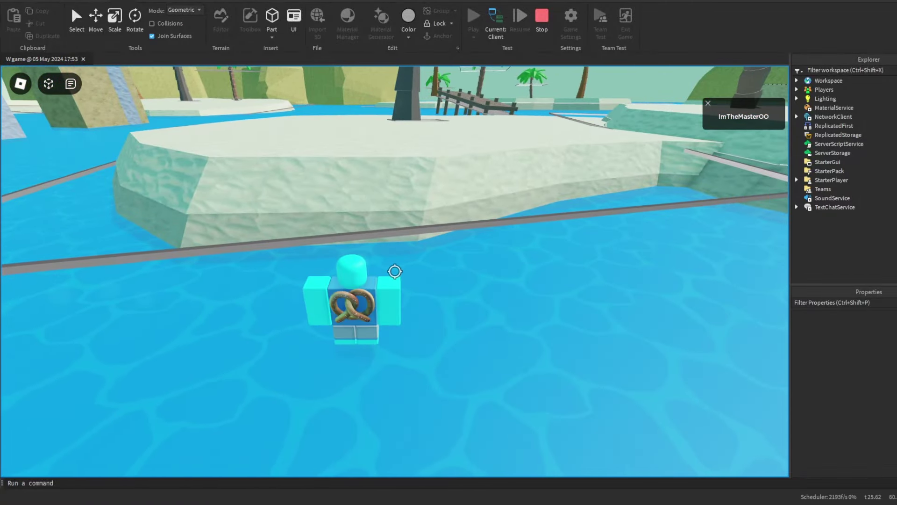
- Run the character through the water around the island, jump back onto the sand and head toward the palm tree
{"action": "key", "text": "w"}
{"action": "right_click_drag", "start_coordinate": [394, 271], "coordinate": [394, 271]}
{"action": "key", "text": "s"}
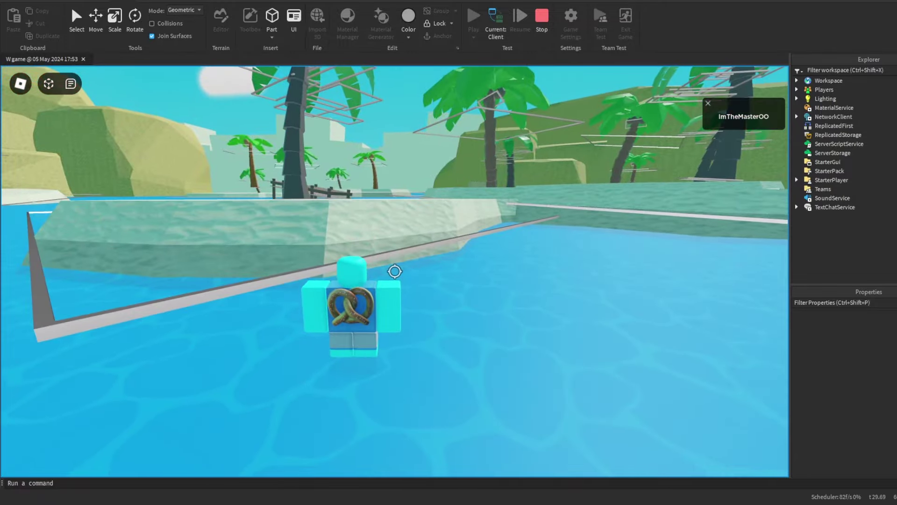
{"action": "key", "text": "w"}
{"action": "key", "text": "Right"}
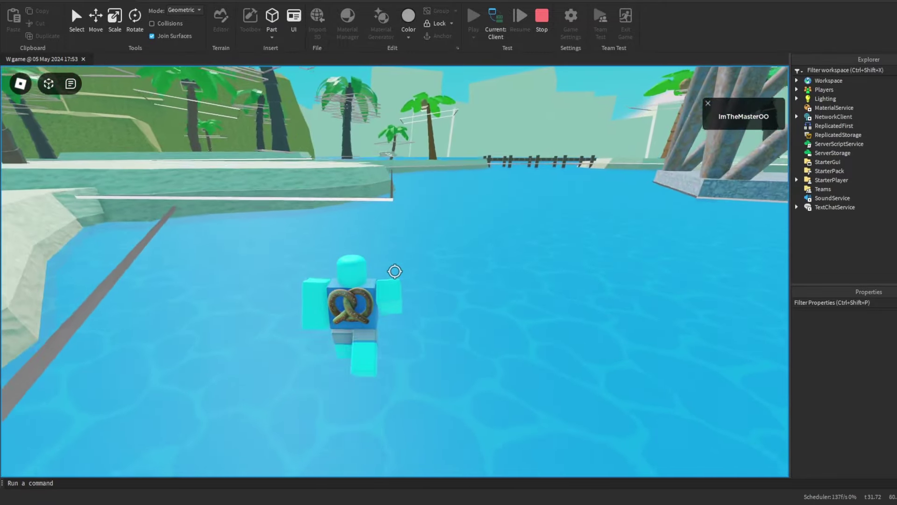
{"action": "right_click_drag", "start_coordinate": [394, 271], "coordinate": [395, 271]}
{"action": "scroll", "coordinate": [395, 271], "scroll_direction": "up", "scroll_amount": 4}
{"action": "key", "text": "w"}
{"action": "key", "text": "space"}
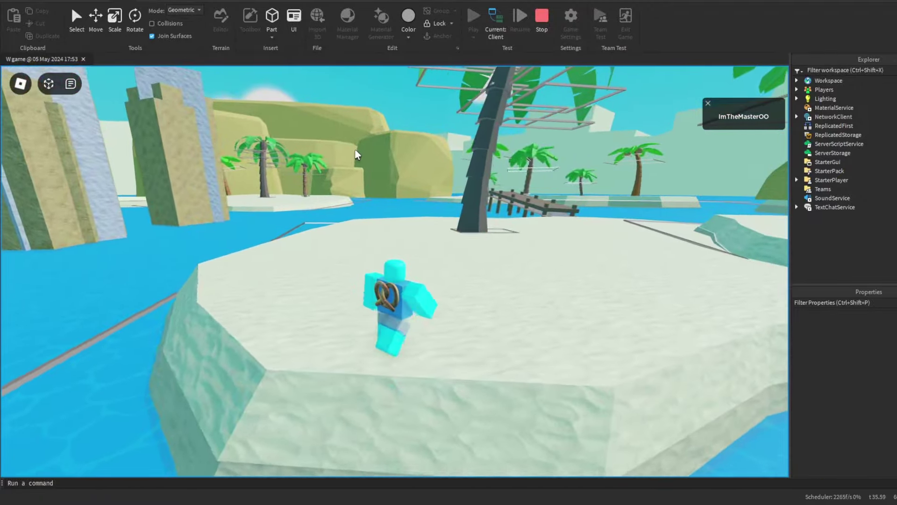
{"action": "right_click_drag", "start_coordinate": [356, 154], "coordinate": [338, 125]}
{"action": "key", "text": "w"}
{"action": "key", "text": "space"}
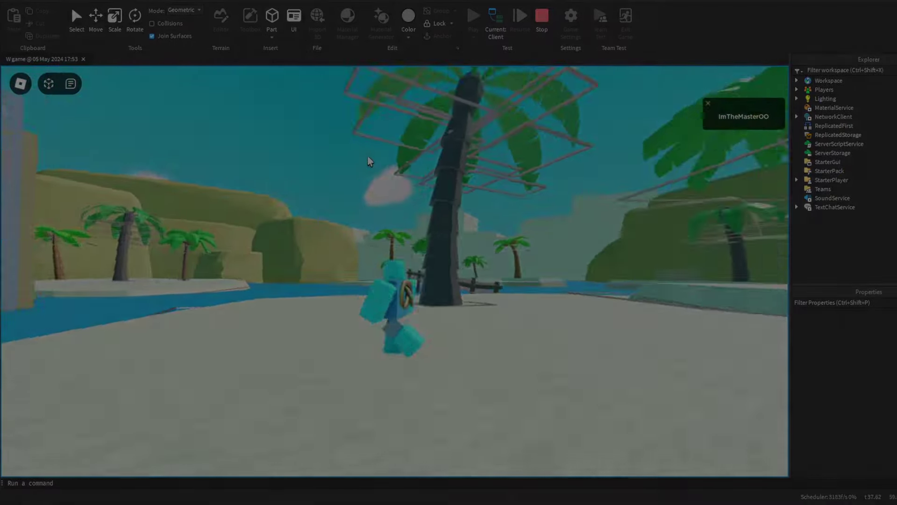